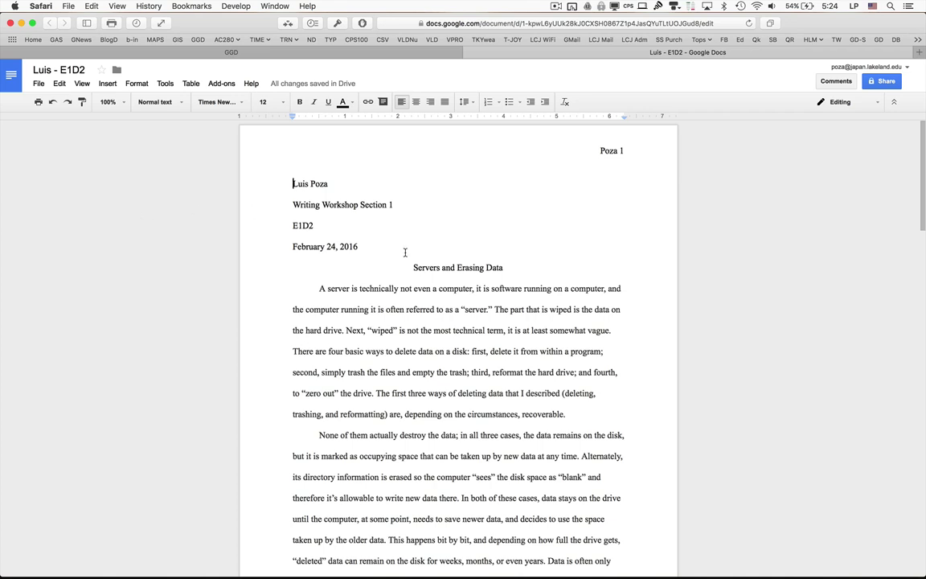
Select the essay's whole body text, from "A server is technically" through the final sentence ending "on that device."
scroll(441, 305, "down", 4)
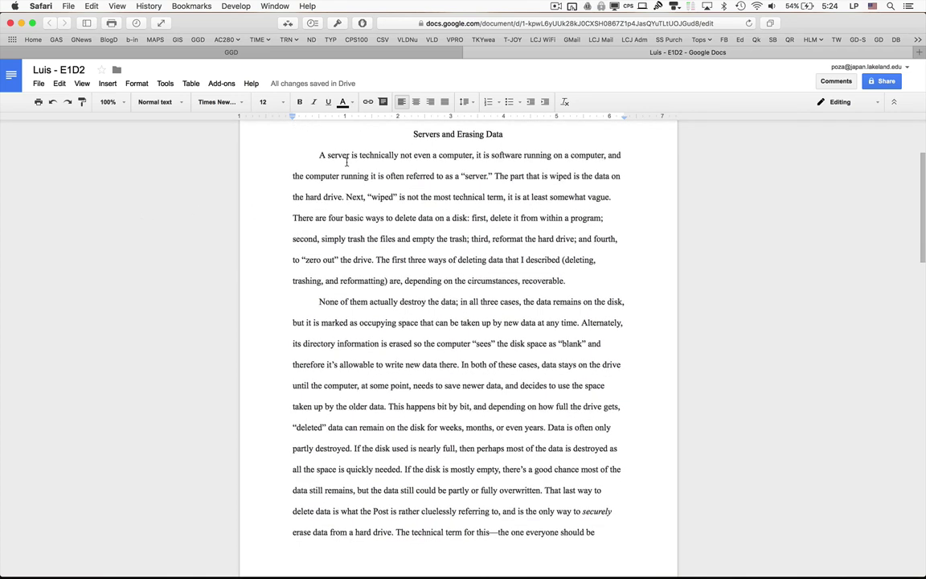
scroll(282, 156, "up", 1)
scroll(282, 156, "up", 2)
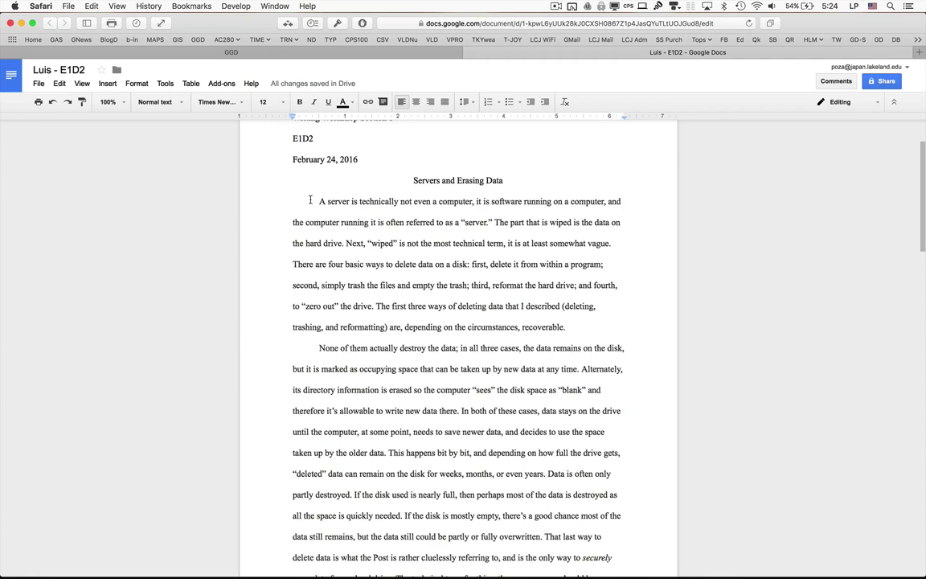
left_click_drag(317, 201, 364, 257)
scroll(364, 257, "down", 20)
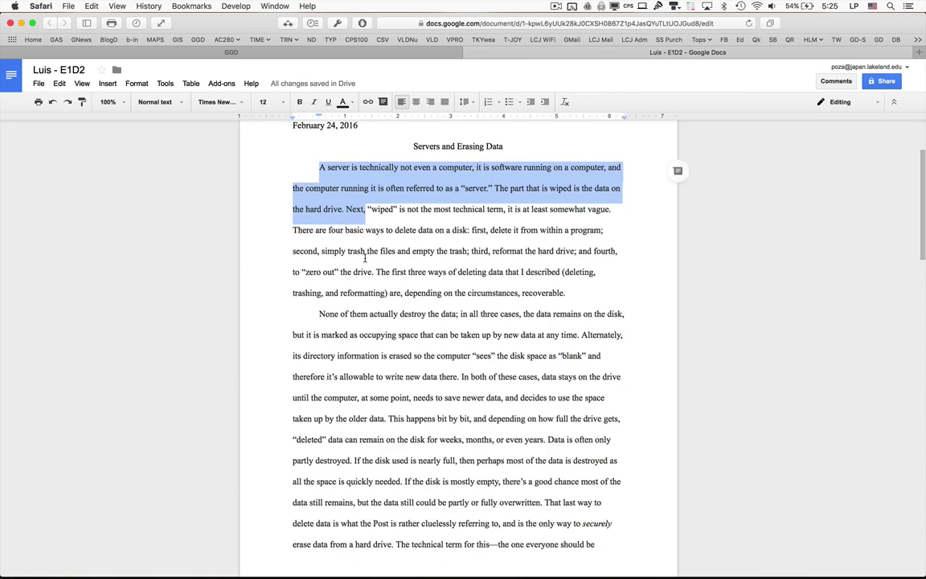
scroll(570, 233, "up", 1)
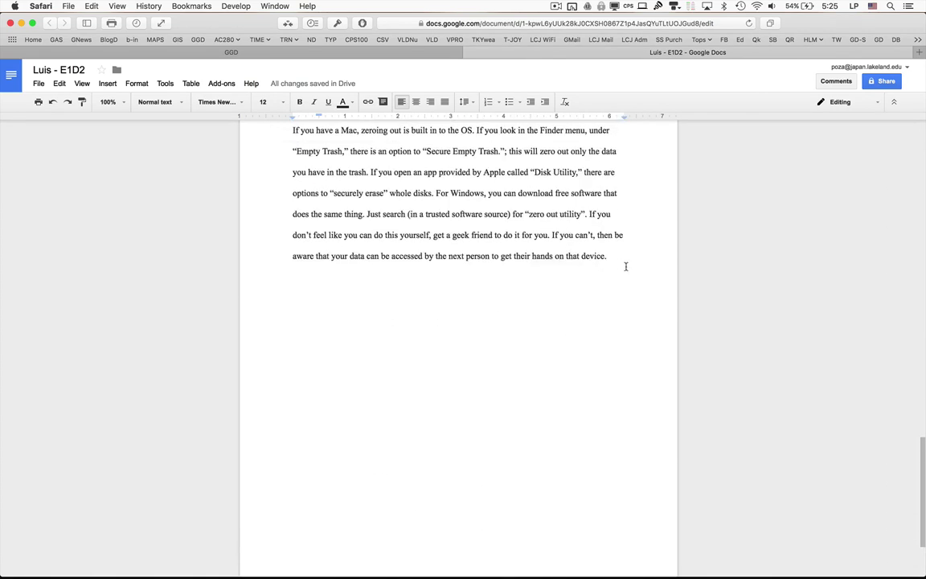
left_click(628, 254, "shift")
scroll(628, 254, "up", 10)
scroll(628, 254, "up", 10)
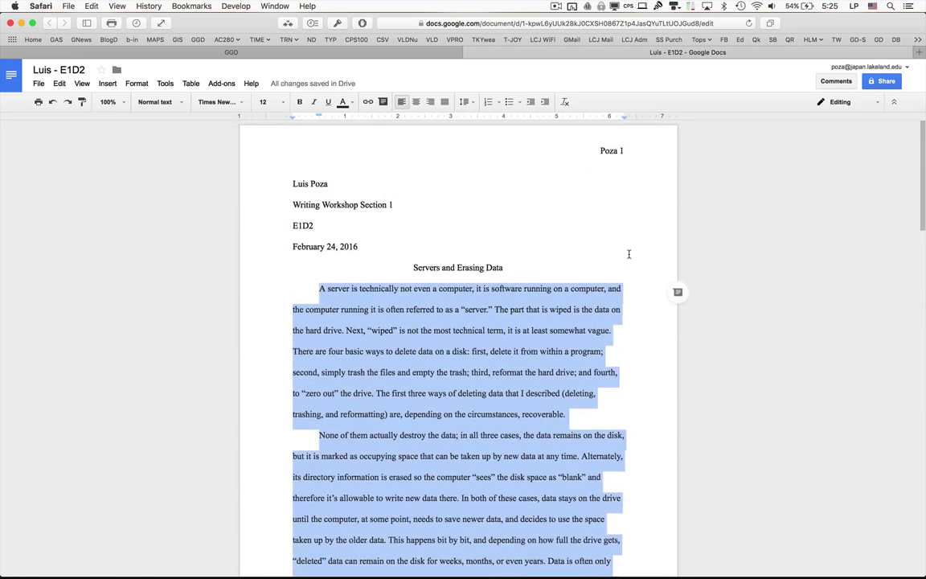
scroll(629, 254, "down", 20)
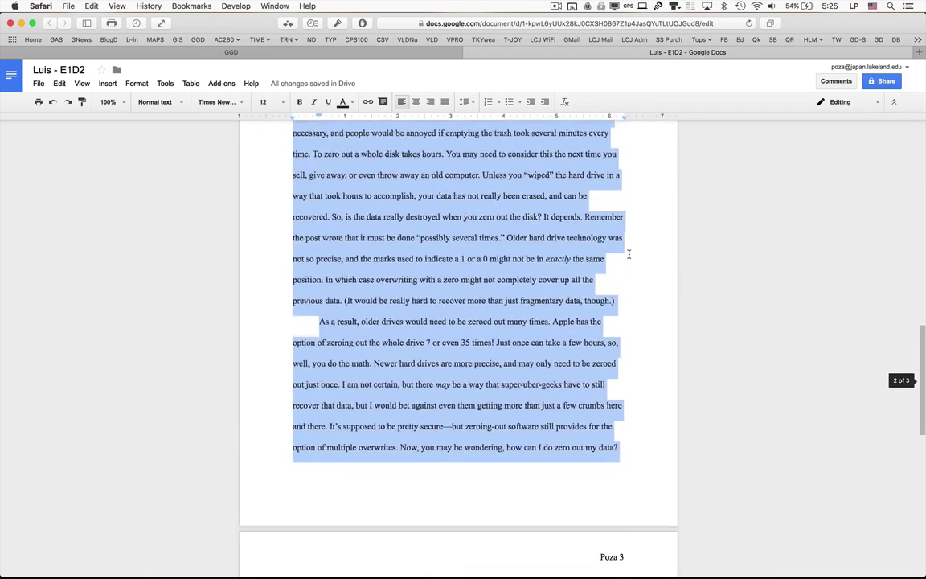
scroll(628, 254, "up", 20)
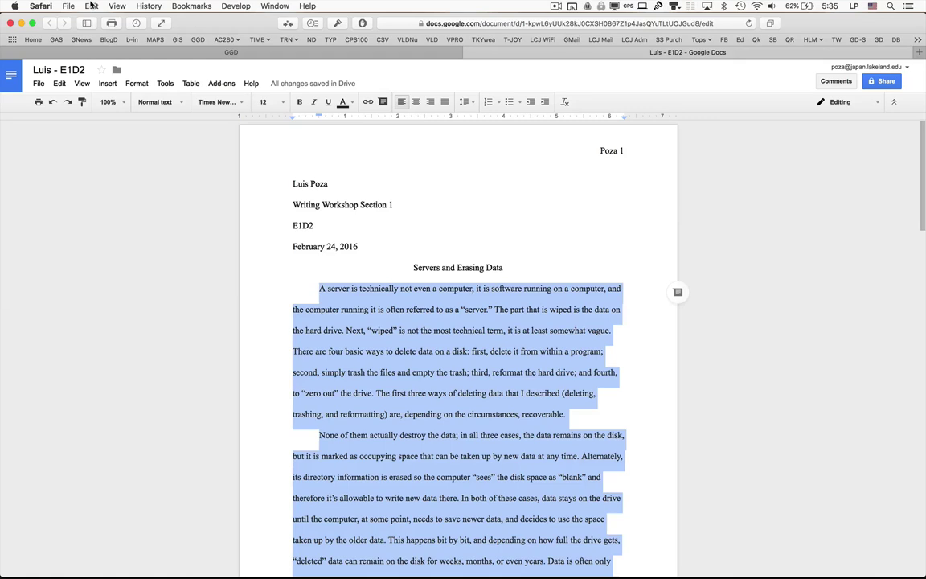
right_click(398, 327)
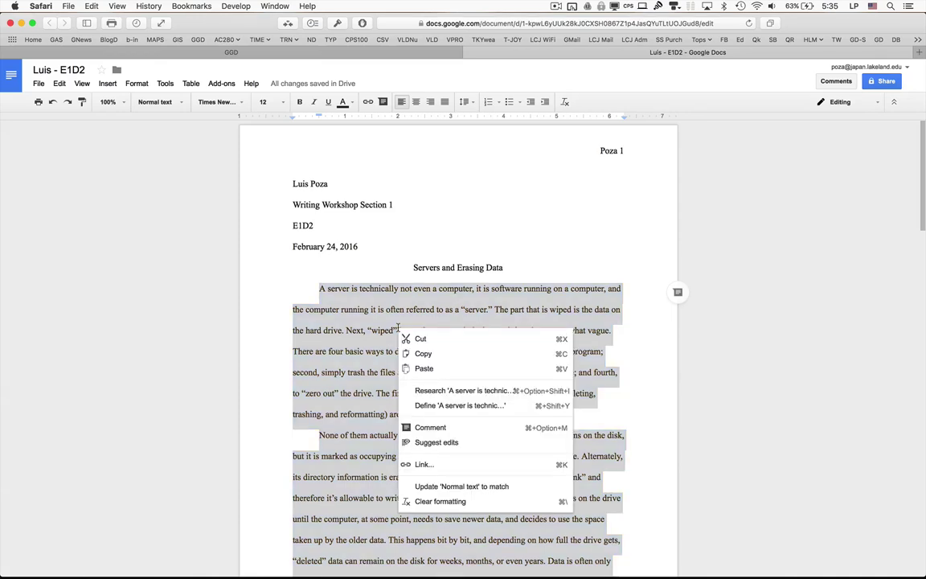
left_click(437, 358)
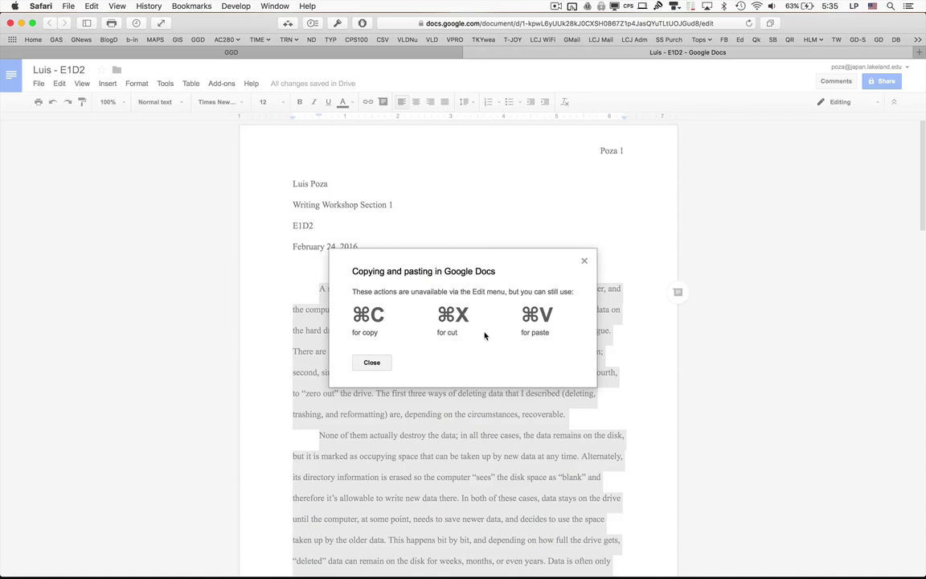
left_click(584, 262)
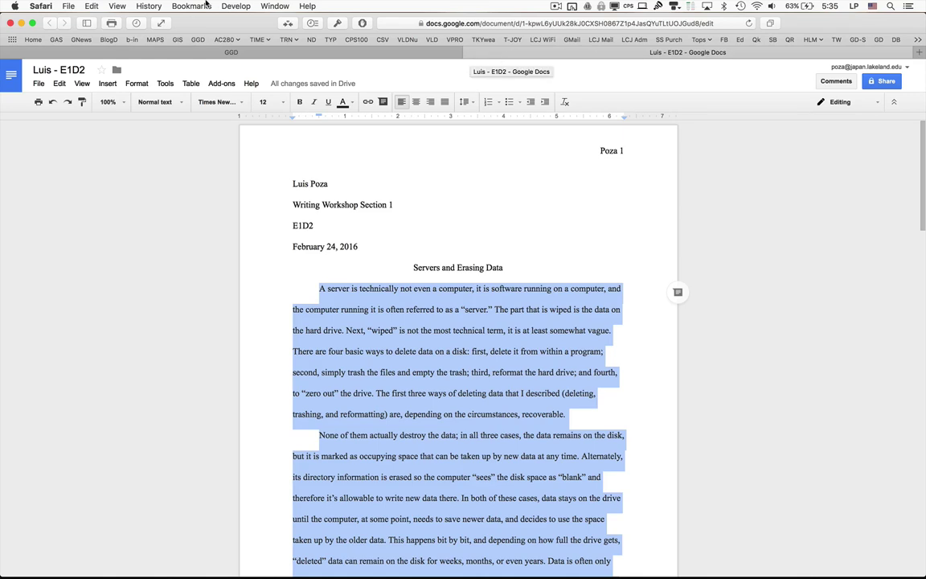
Copy the selected body text and paste it into a blank Microsoft Word document
left_click(90, 5)
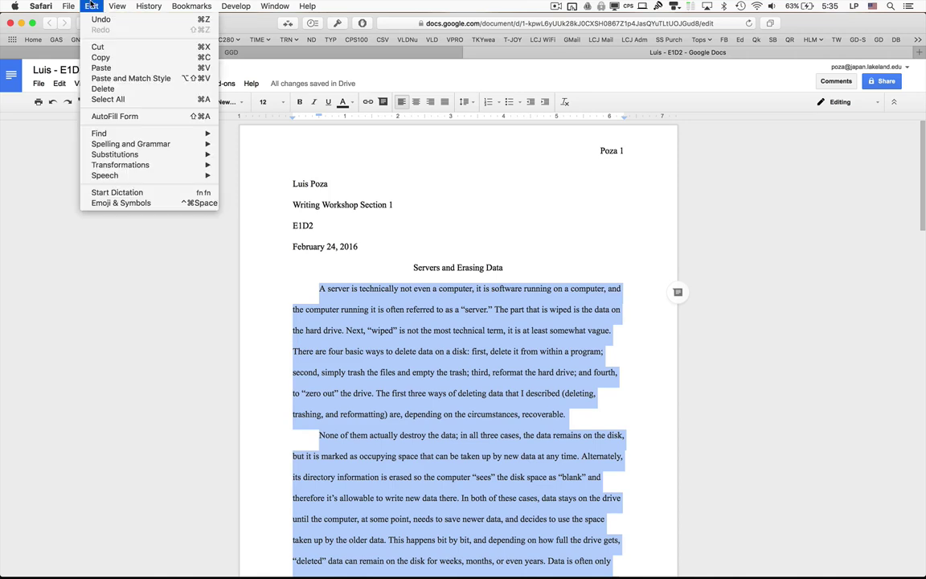
left_click(109, 59)
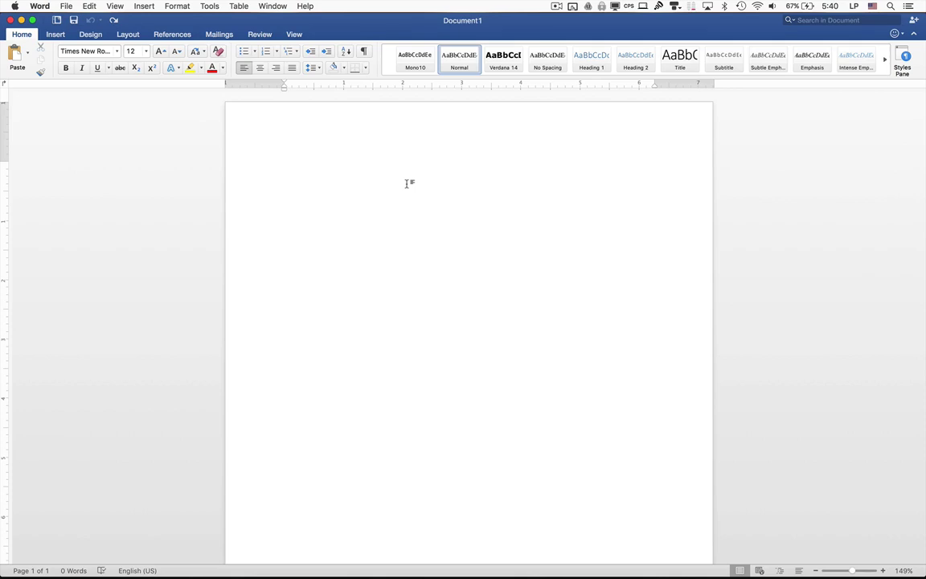
key("super+v")
scroll(407, 183, "up", 5)
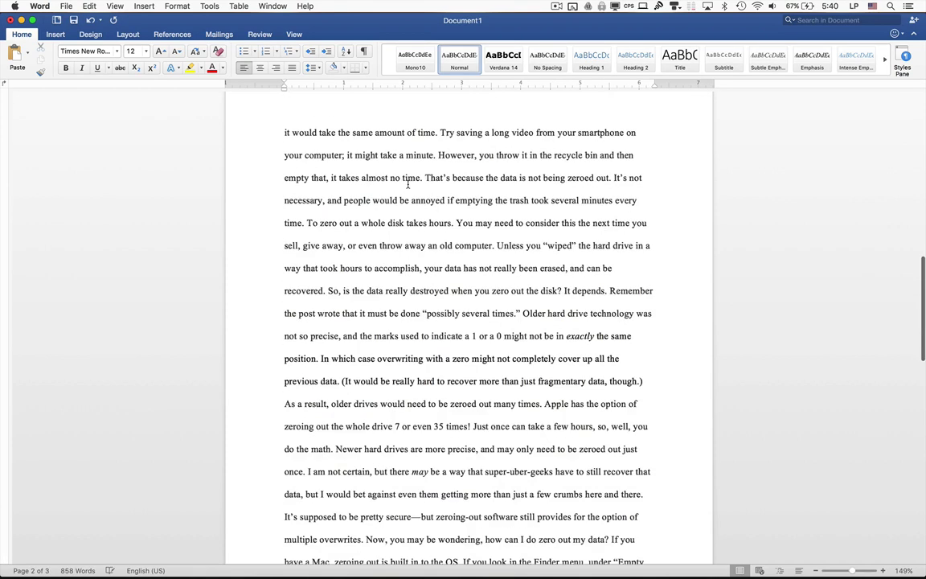
scroll(408, 183, "up", 10)
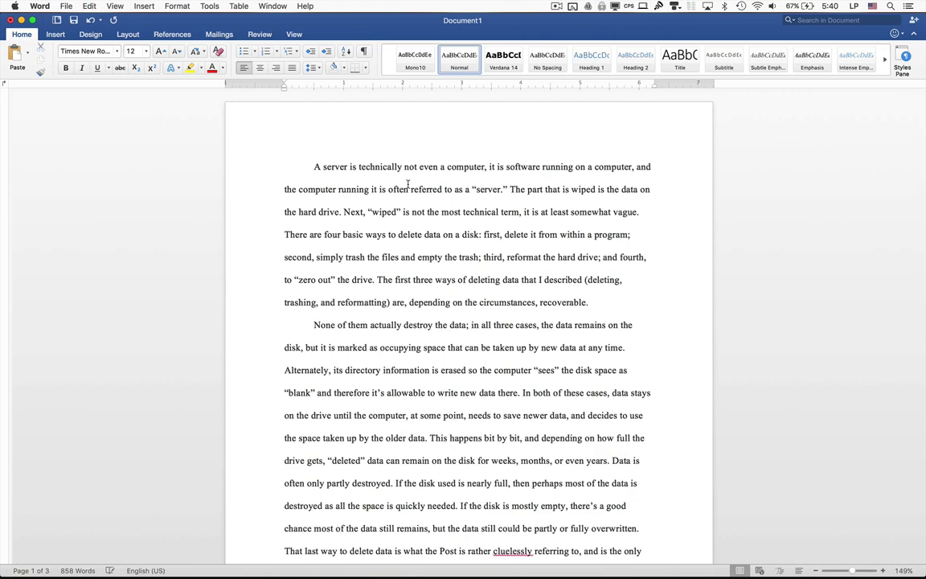
Set the entire pasted text to 1.0 line spacing and remove its first-line indent
key("super+a")
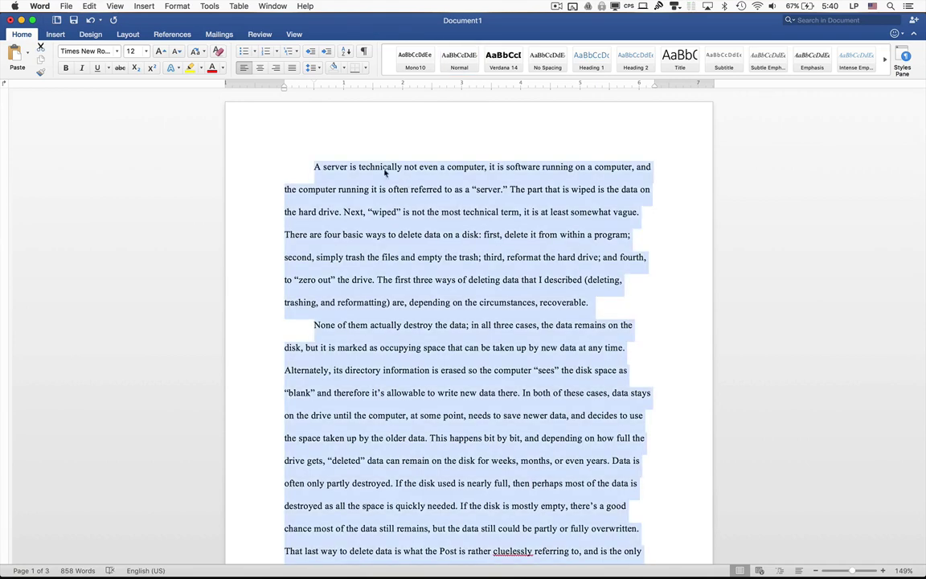
left_click(313, 67)
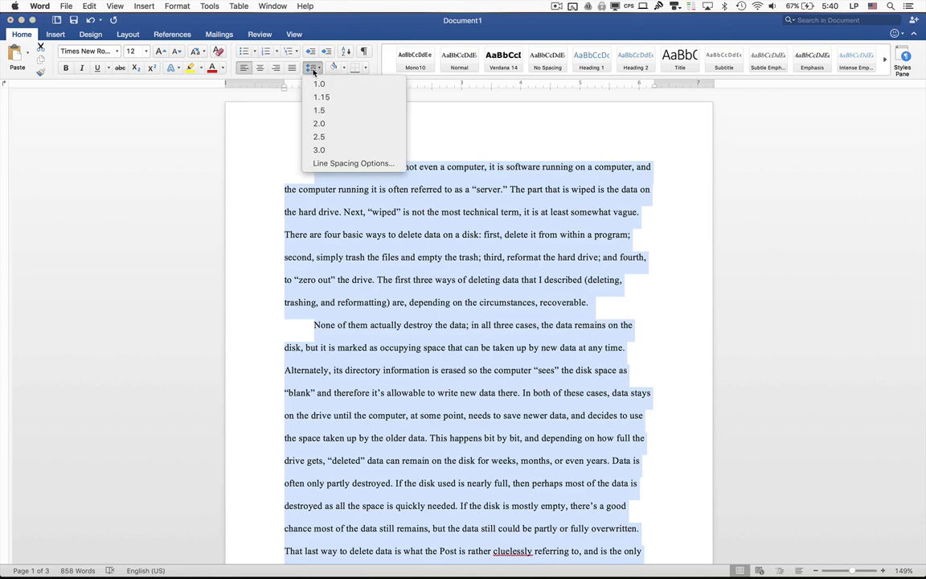
left_click(319, 84)
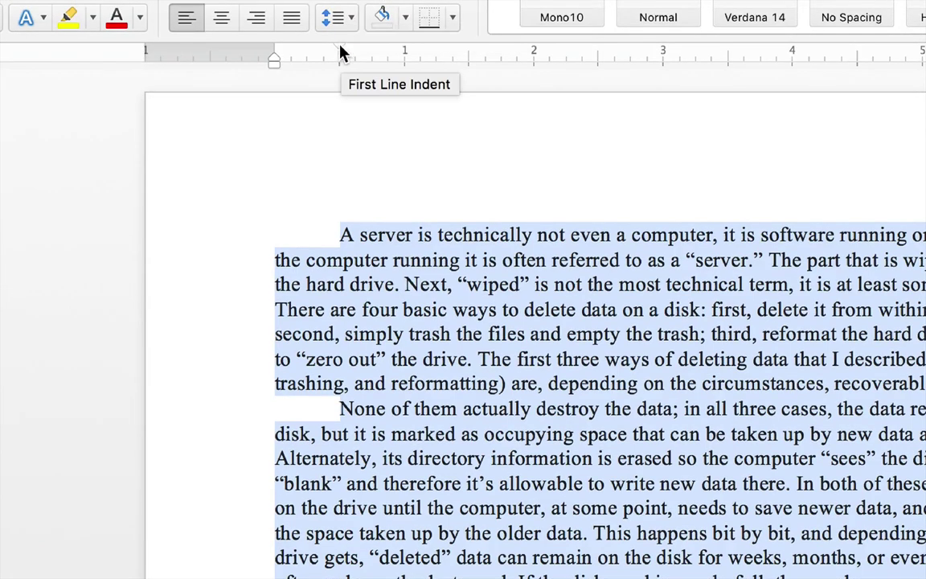
left_click_drag(340, 50, 275, 51)
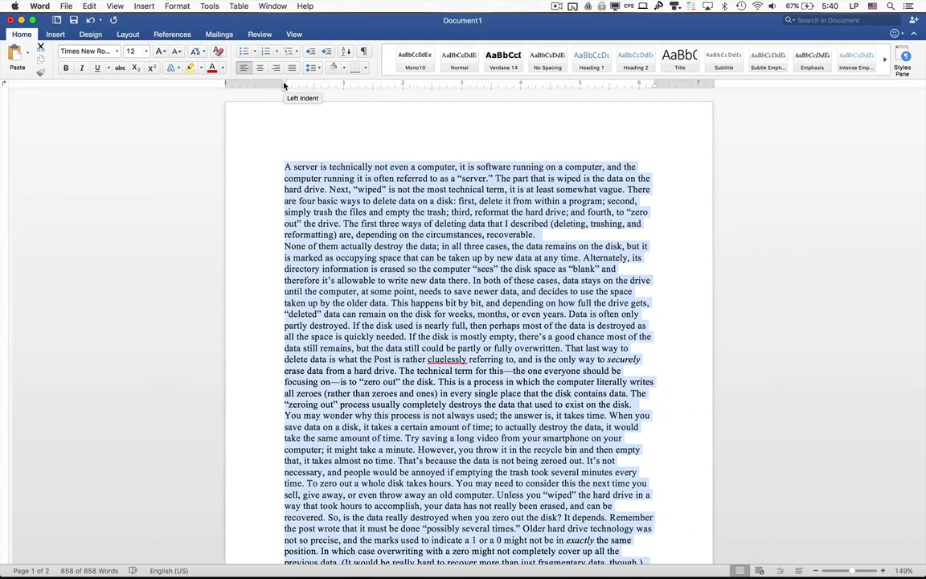
Place the cursor at the start of the text and open Find and Replace in a widened pane
left_click(285, 167)
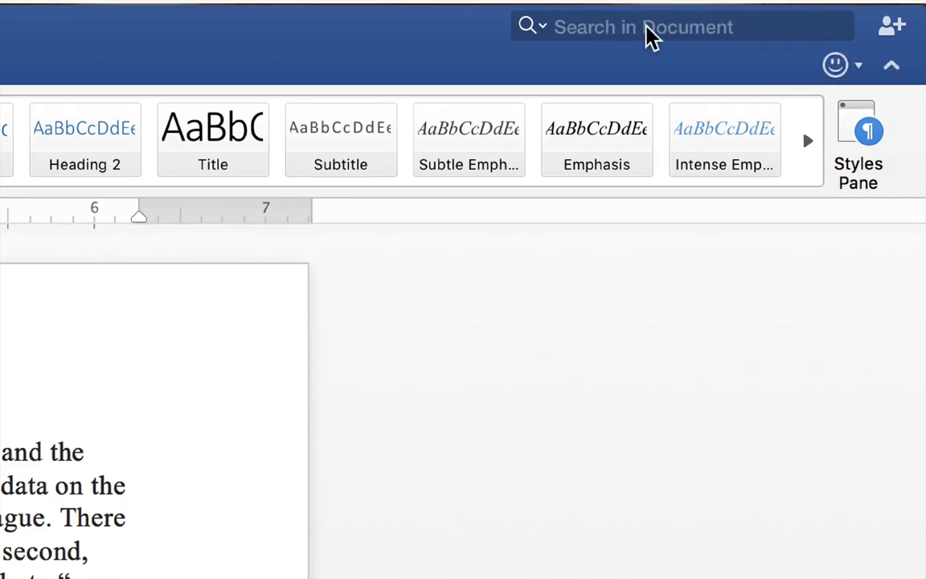
left_click(528, 32)
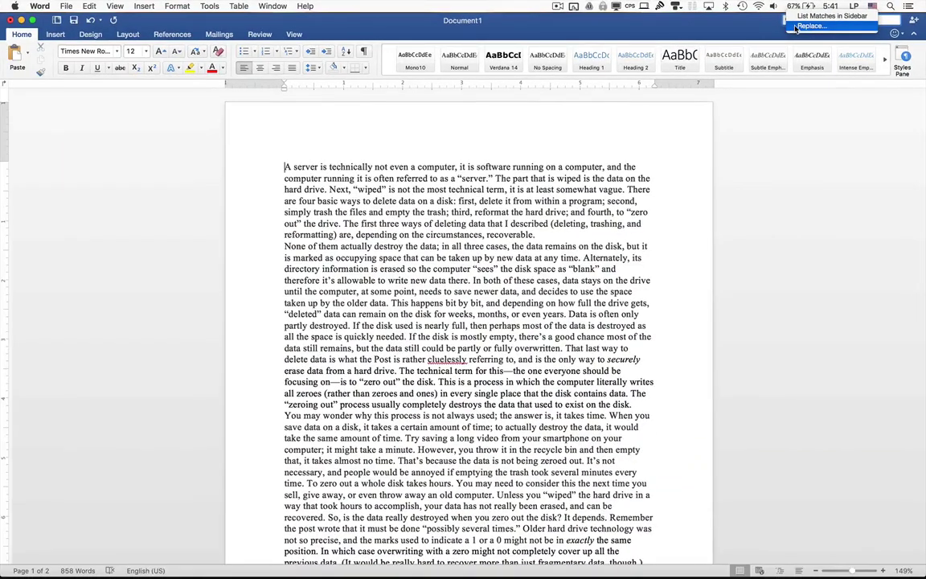
left_click(810, 26)
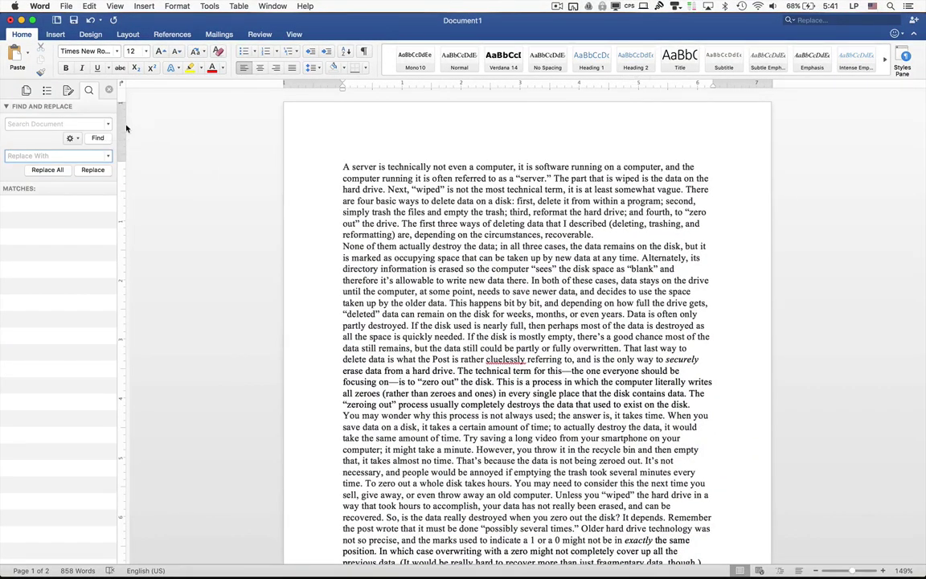
left_click_drag(117, 127, 152, 127)
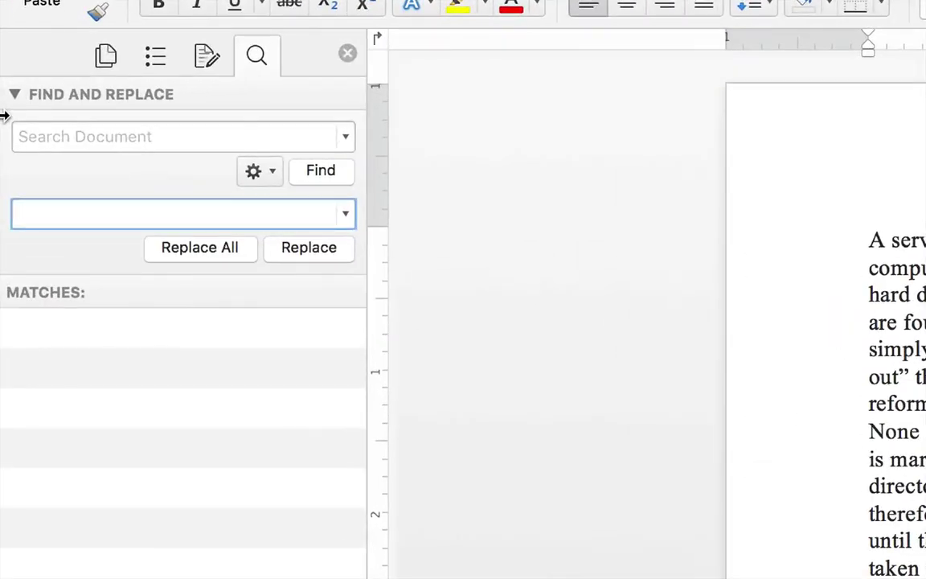
left_click(53, 136)
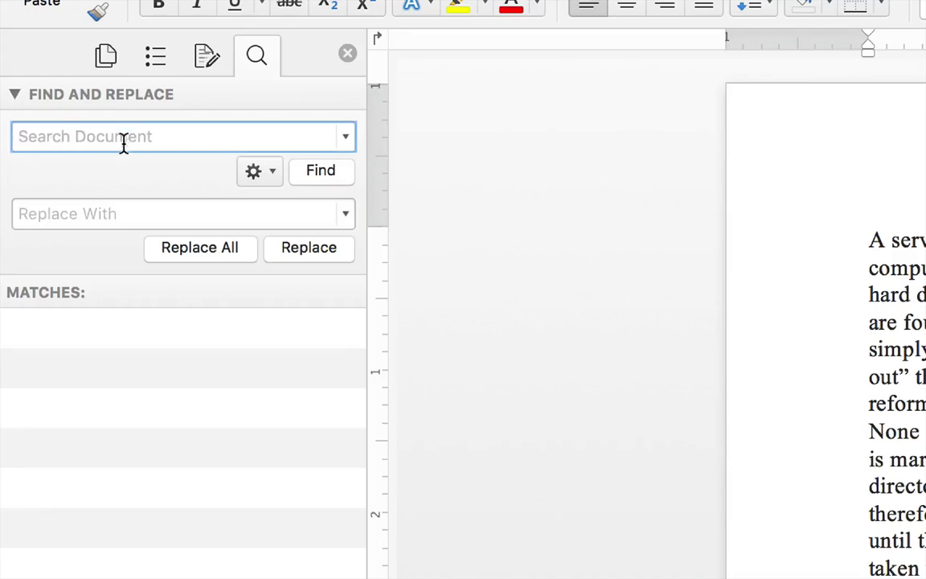
left_click(71, 211)
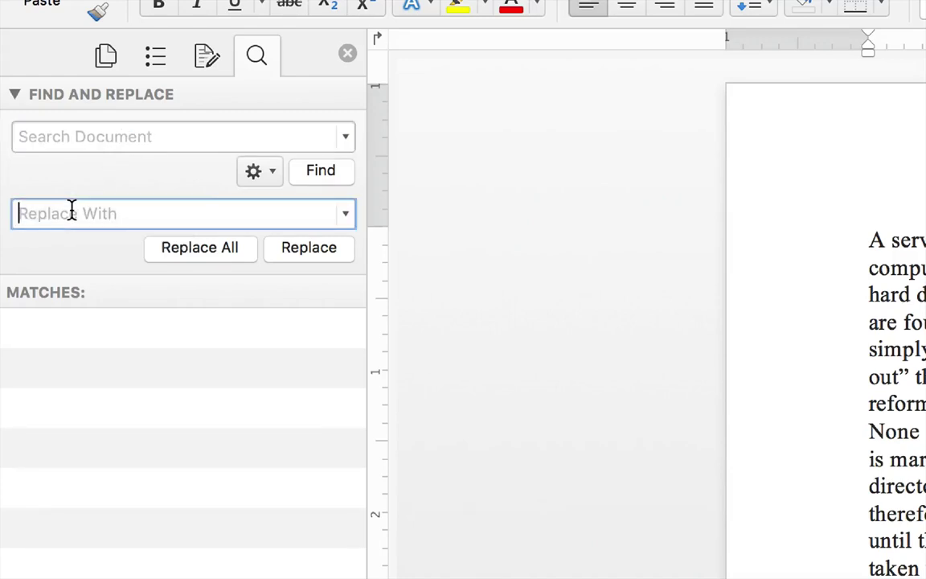
left_click(65, 136)
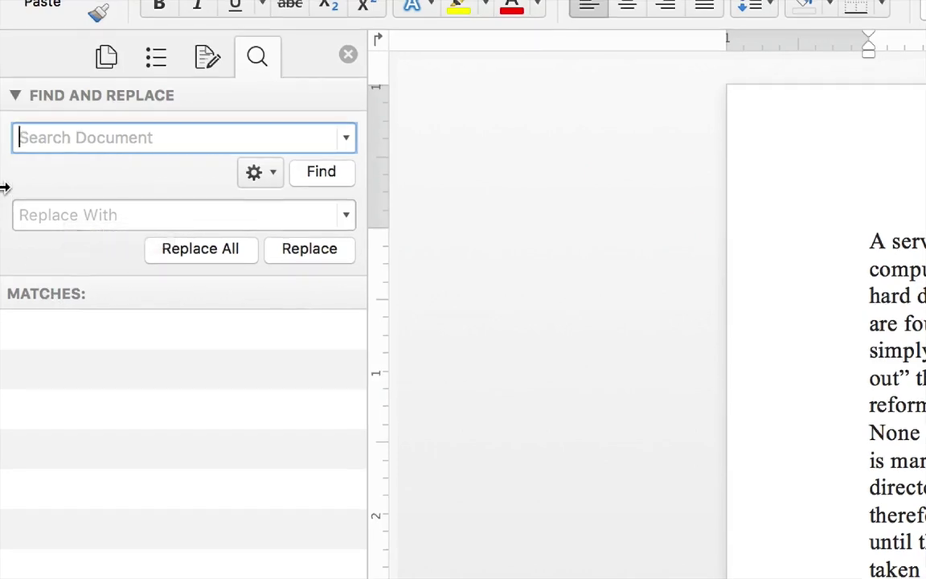
Replace every period in the document with a period followed by three paragraph breaks, using ".^p^p^p"
type(".")
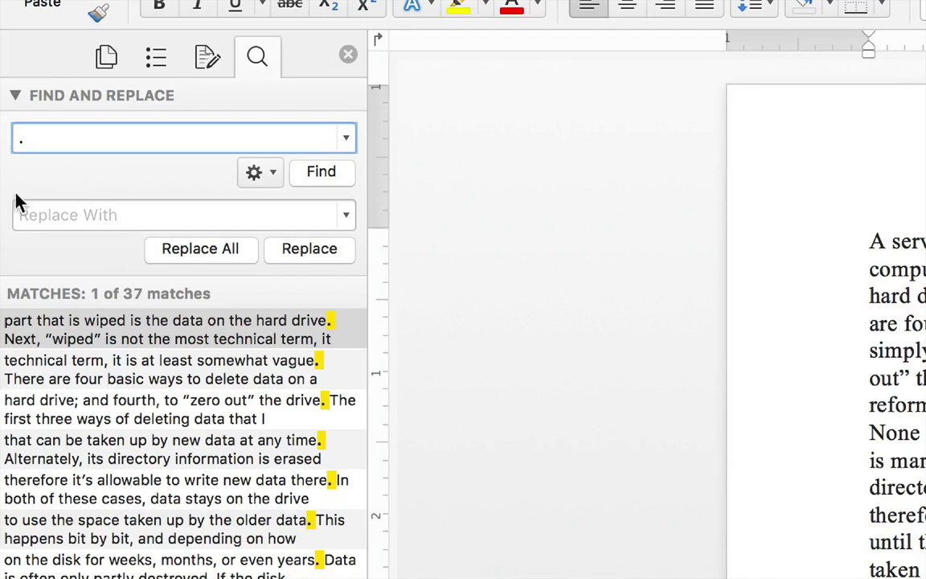
left_click(42, 215)
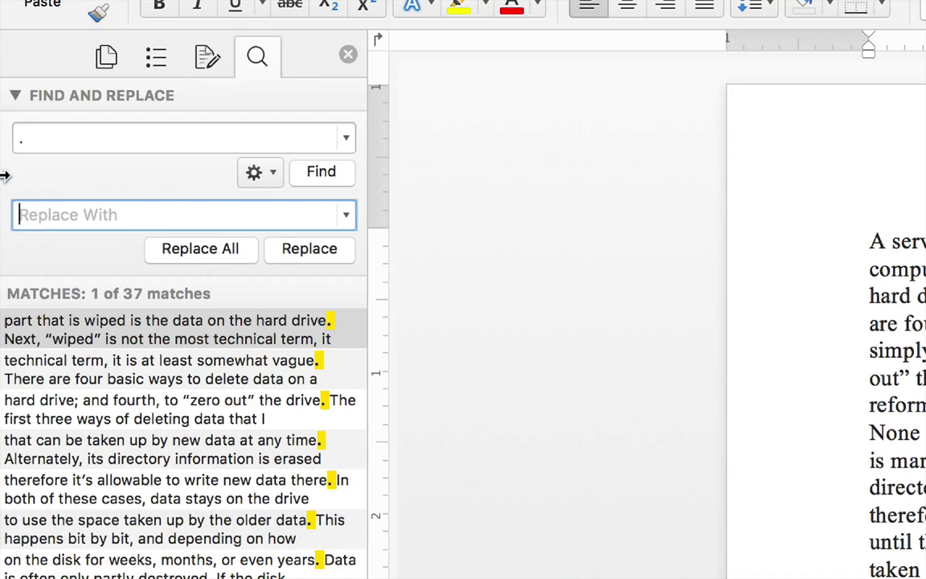
type(".")
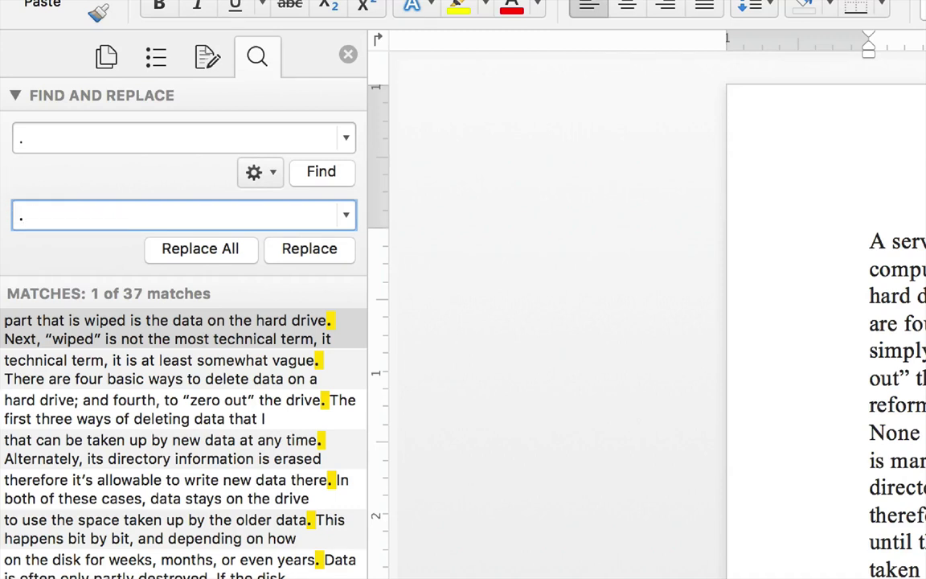
type("^p")
key("Left")
key("Left")
key("shift+Left")
key("Right")
key("Right")
type("^p^p")
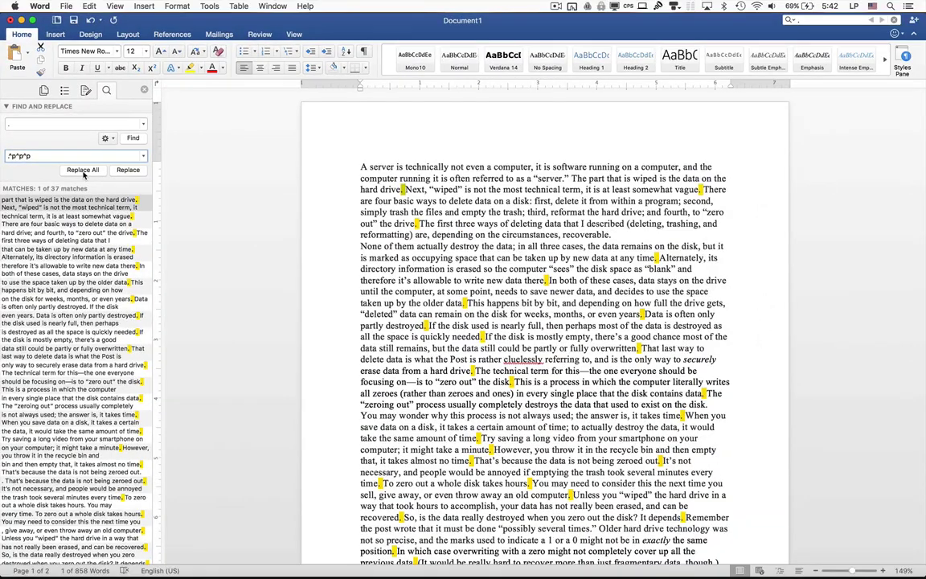
left_click(83, 170)
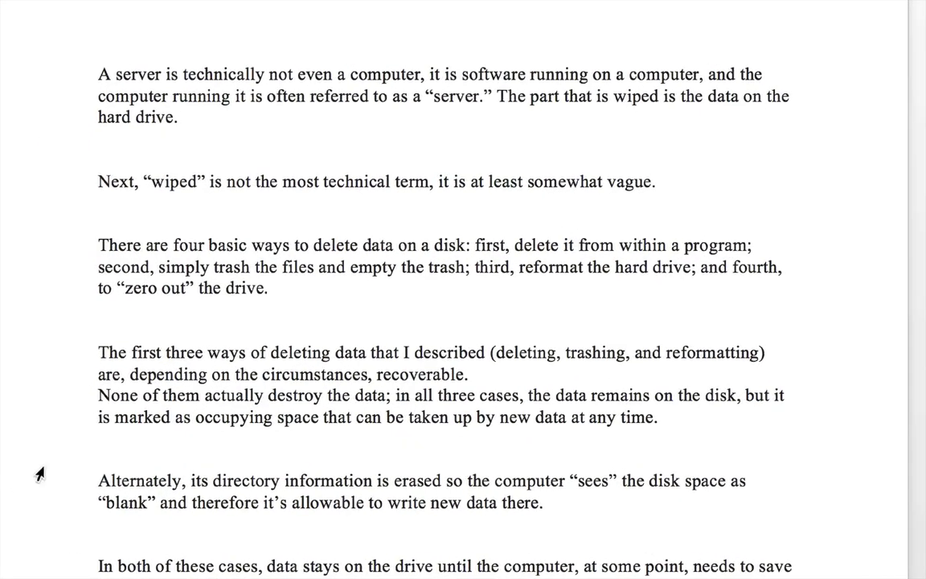
Insert two line breaks after "recoverable." to separate it from the sentence starting "None of them actually destroy the data"
left_click(497, 375)
key("Return")
key("Return")
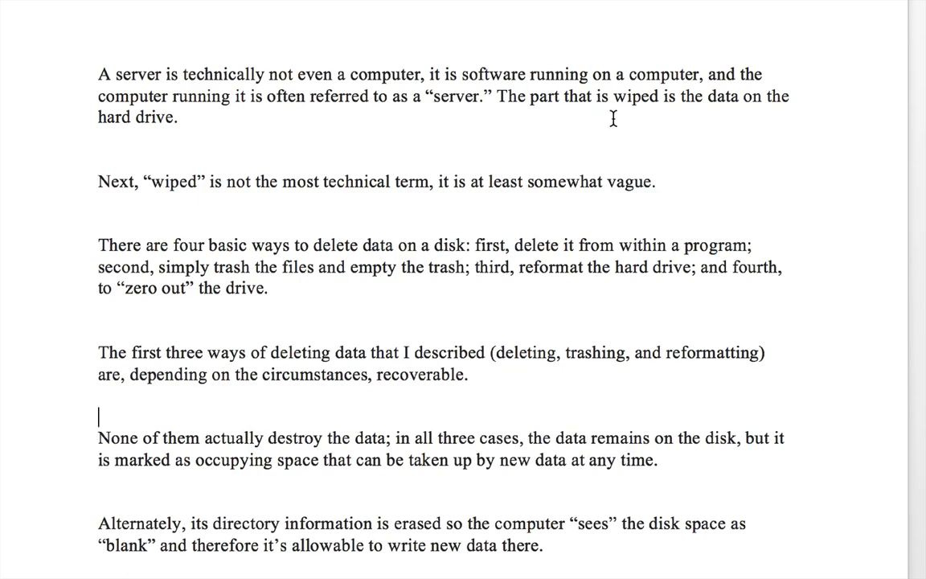
Insert two line breaks before "The part that is wiped" to separate it from the sentence ending in "server."
left_click_drag(492, 97, 323, 97)
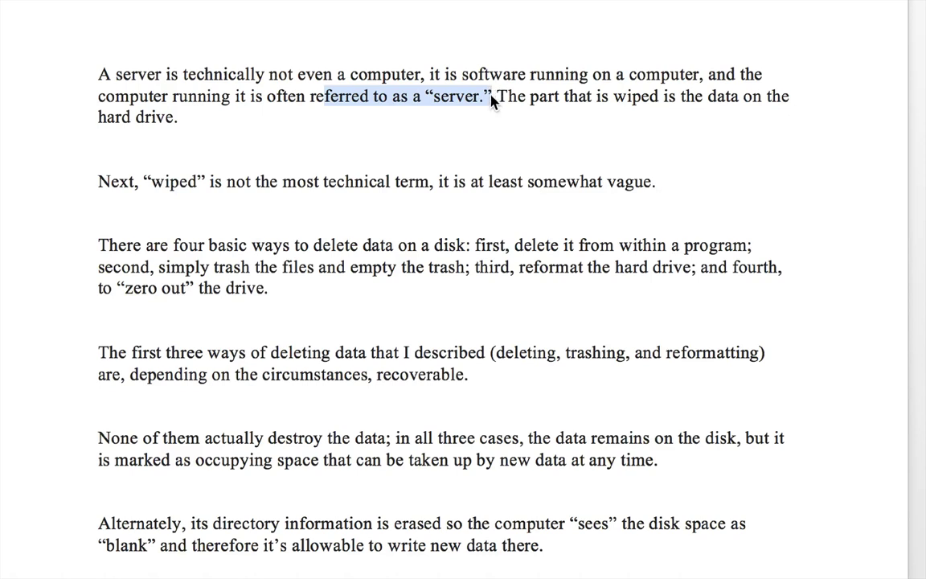
left_click(492, 97)
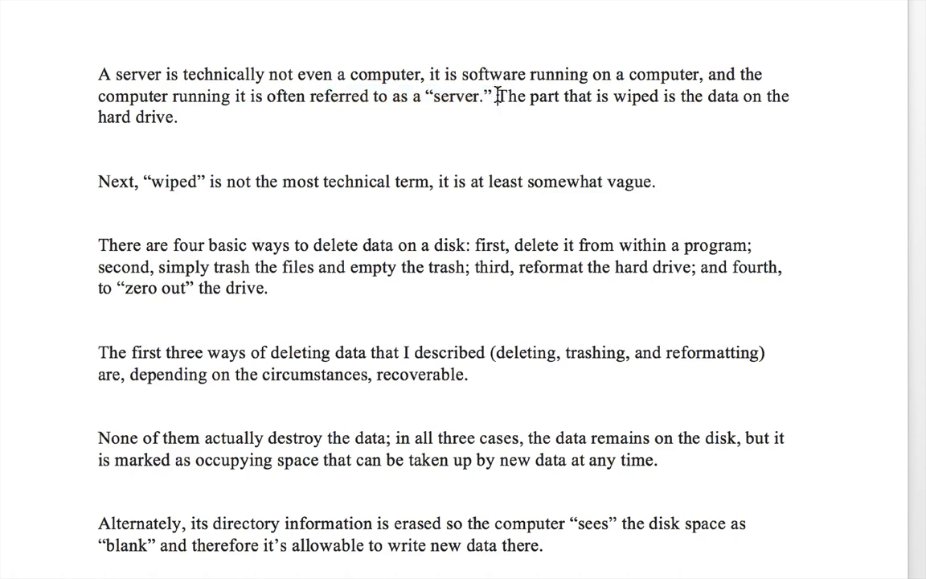
key("Return")
key("Return")
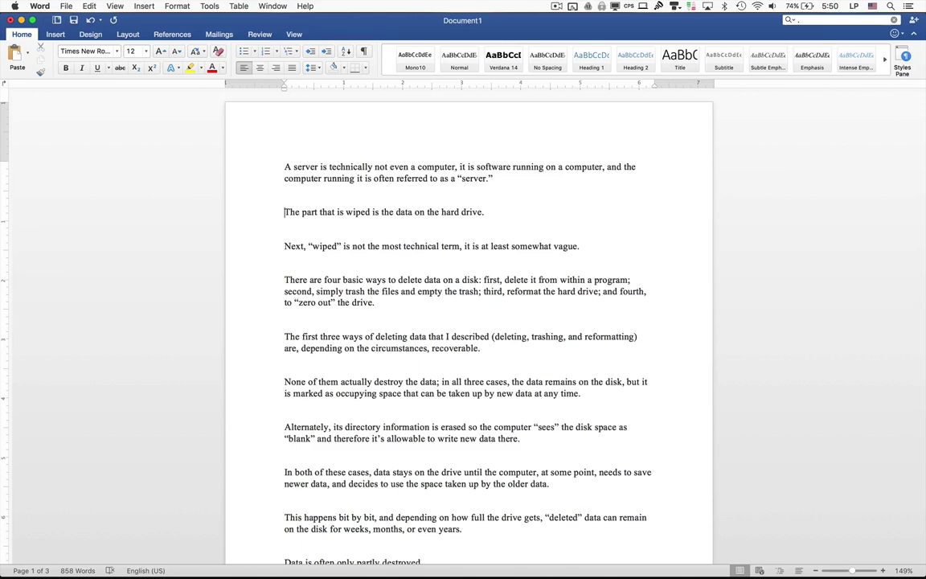
Examine individual separated sentences, comparing "The part that is wiped" with "There are four basic ways", and check the comma after "computer" in the first sentence
double_click(426, 208)
triple_click(430, 209)
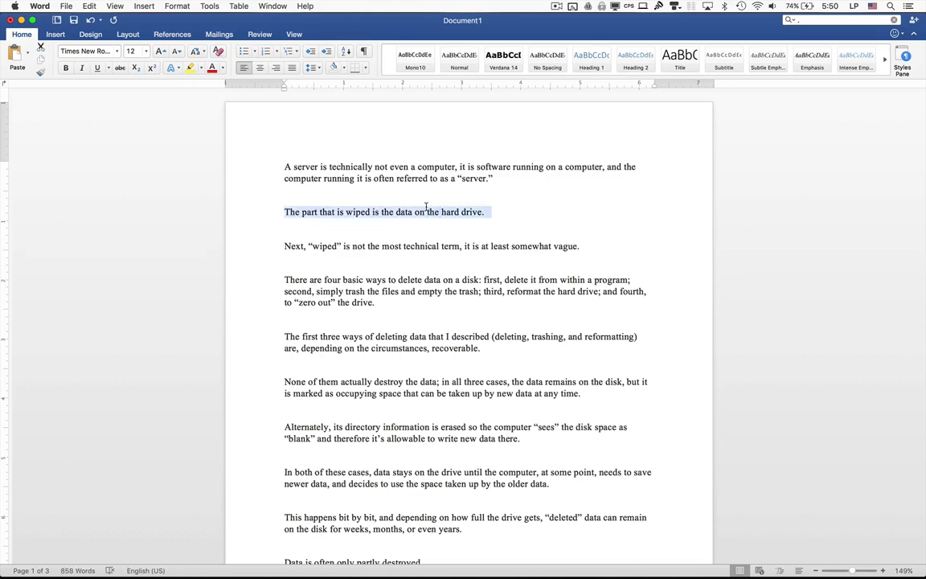
left_click(400, 291)
triple_click(399, 291)
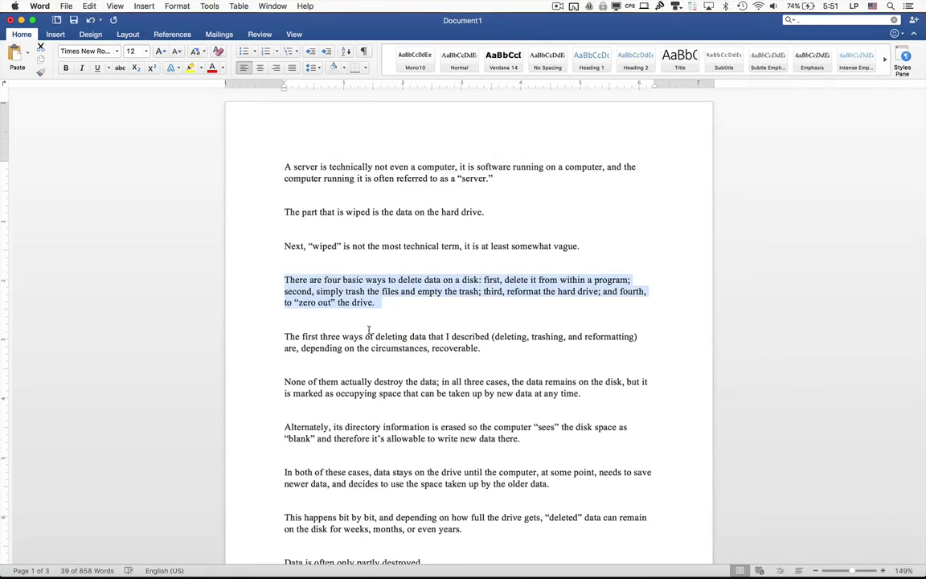
left_click(393, 309)
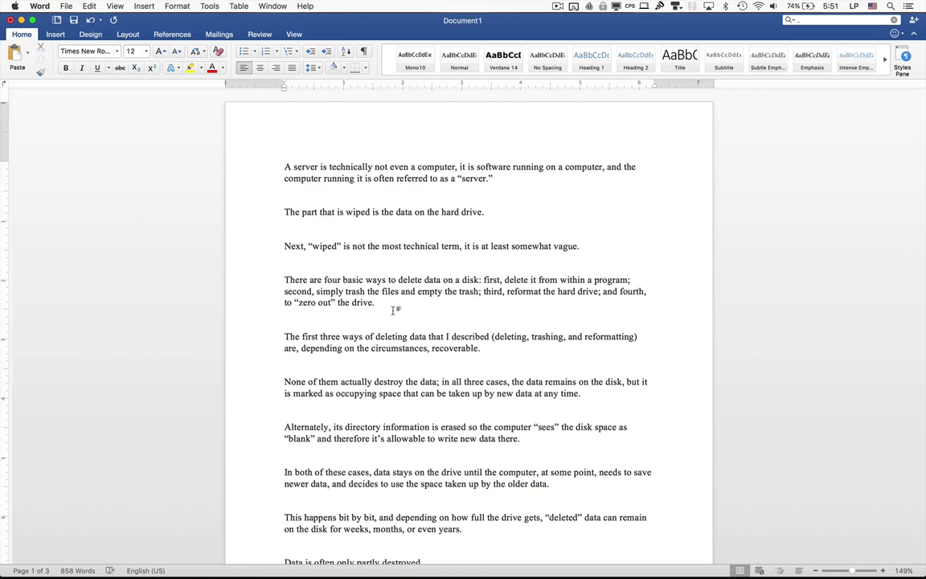
left_click(409, 233)
triple_click(431, 211)
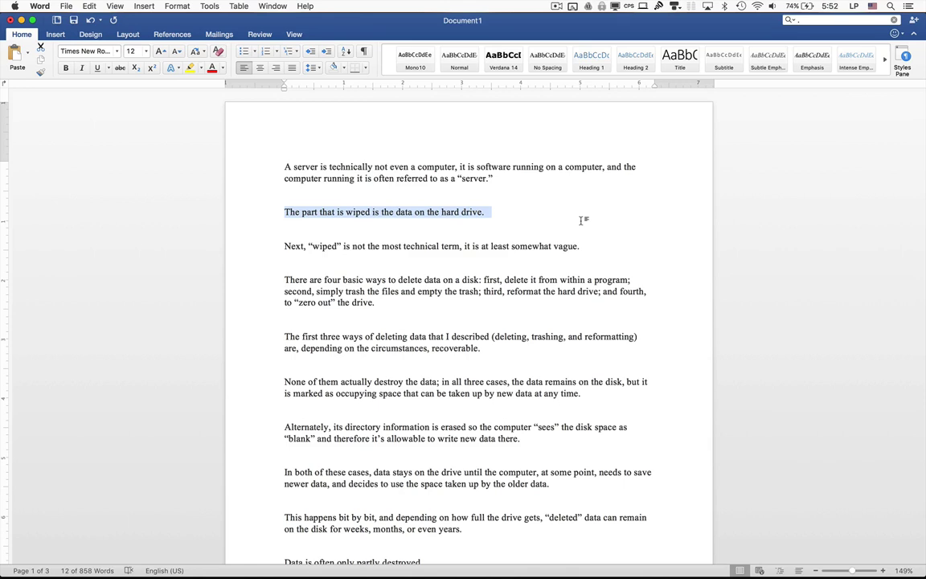
left_click(475, 233)
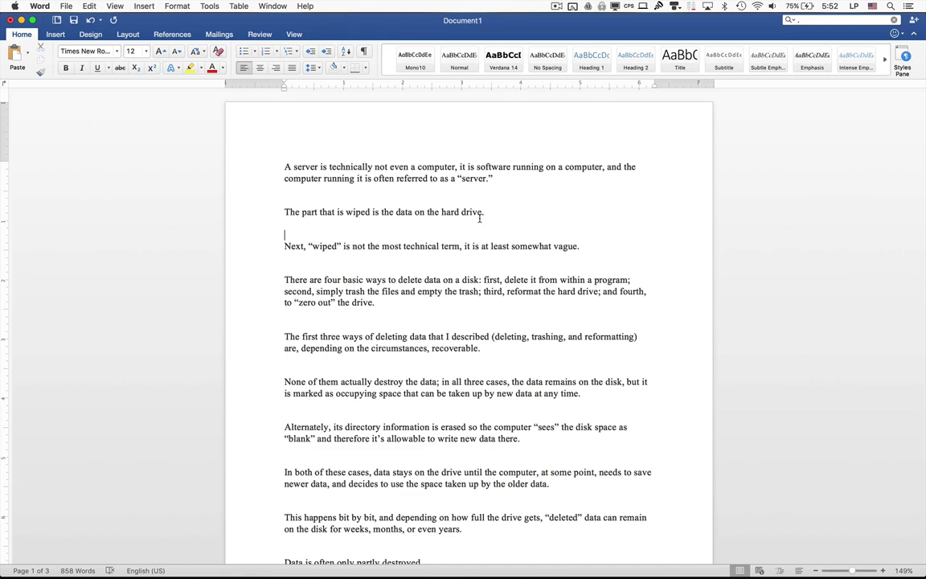
left_click_drag(455, 168, 458, 166)
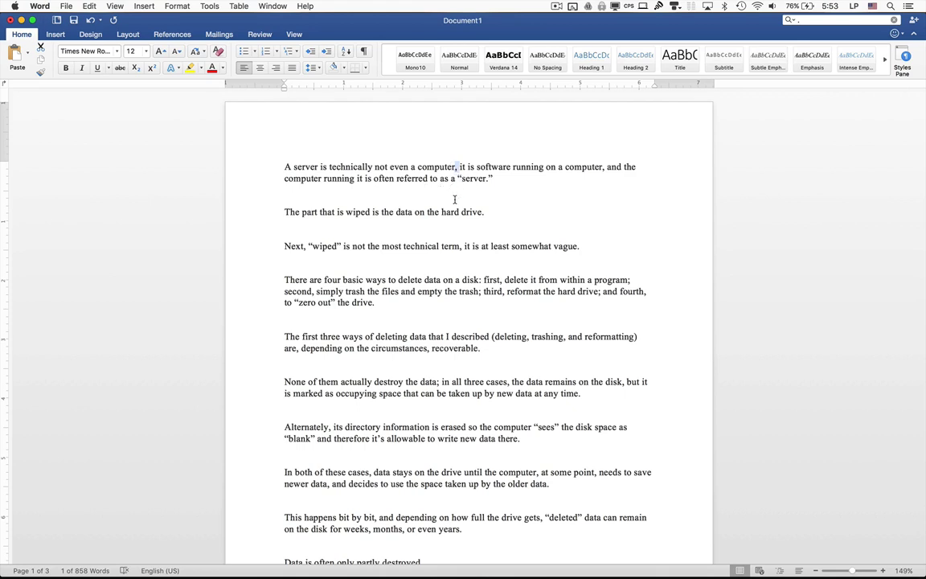
Switch to the original essay in Google Docs in Safari and review its opening paragraphs
key("super+Tab")
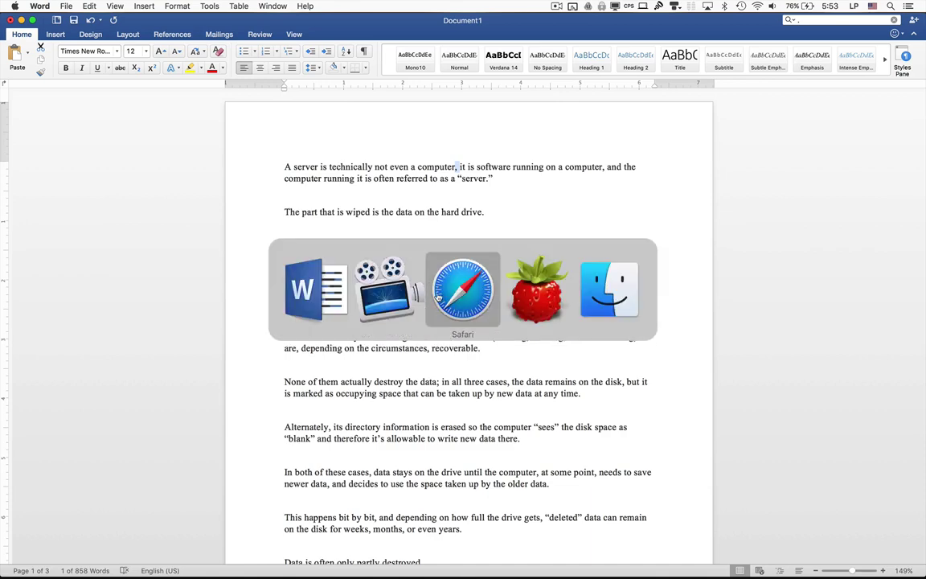
left_click(434, 305)
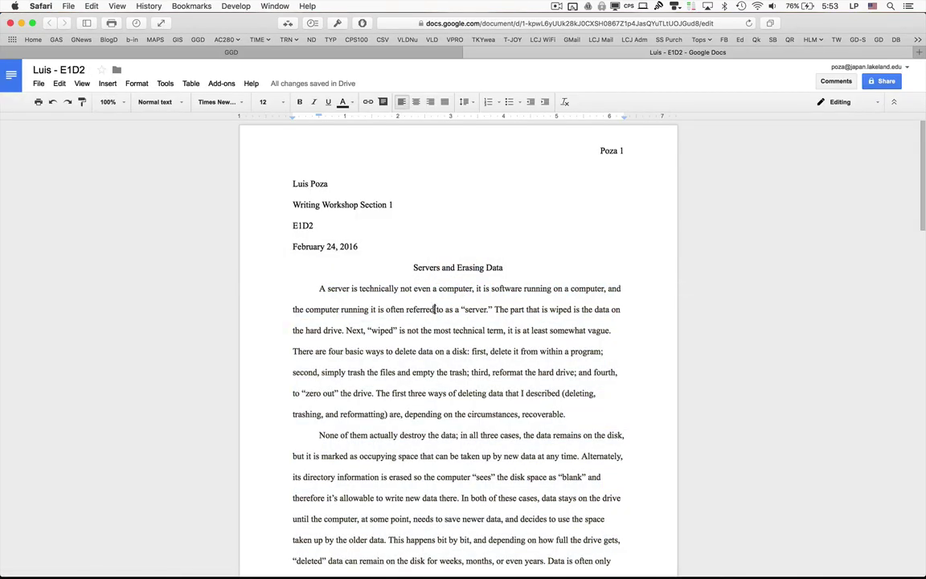
scroll(437, 343, "down", 3)
scroll(437, 342, "up", 5)
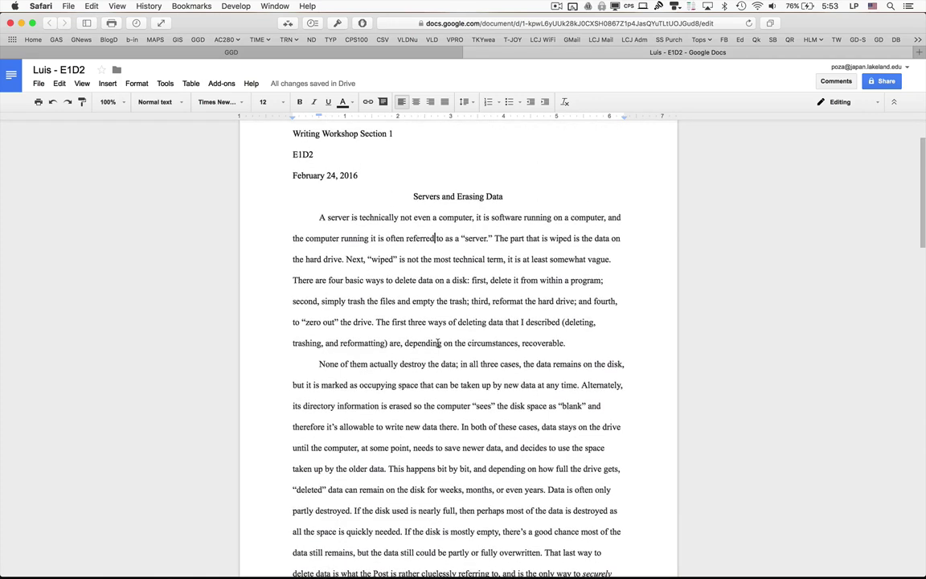
scroll(437, 342, "up", 4)
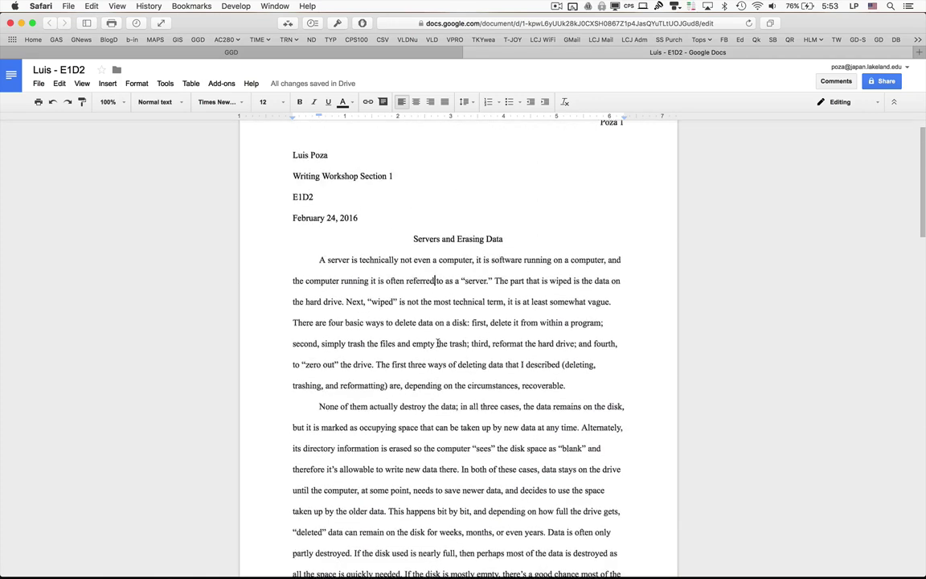